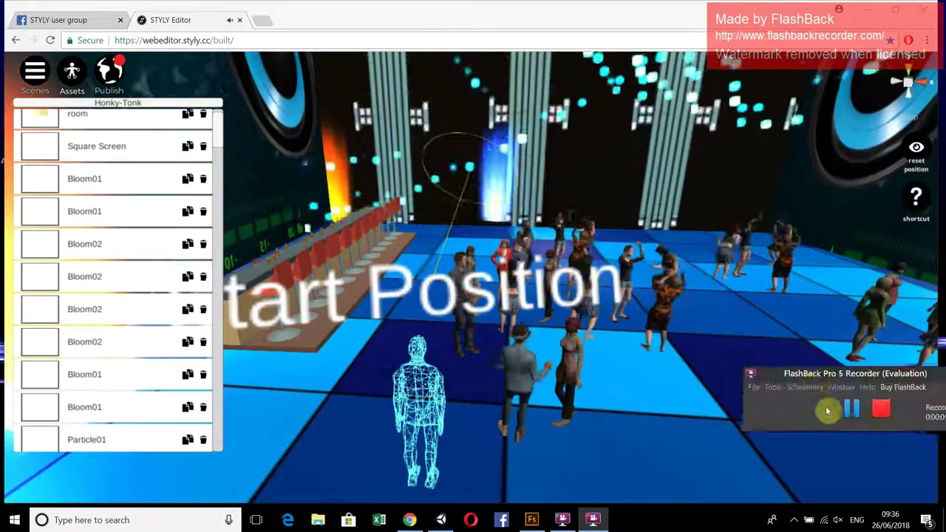
Orbit the STYLY view around the dance floor to survey the Honky-Tonk scene
mouse_move(581, 266)
right_mouse_down()
mouse_move(544, 248)
mouse_move(475, 257)
mouse_move(649, 247)
mouse_move(611, 256)
mouse_move(662, 259)
mouse_move(735, 234)
mouse_move(564, 220)
mouse_move(702, 222)
mouse_move(741, 243)
mouse_move(720, 239)
mouse_move(598, 277)
mouse_move(642, 234)
mouse_move(633, 219)
mouse_move(572, 331)
mouse_move(503, 294)
right_mouse_up()
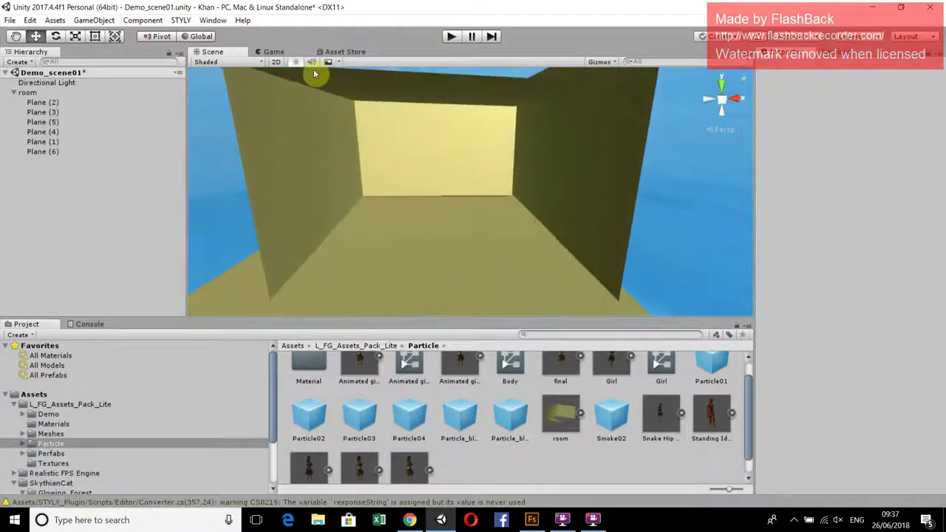
left_click(79, 20)
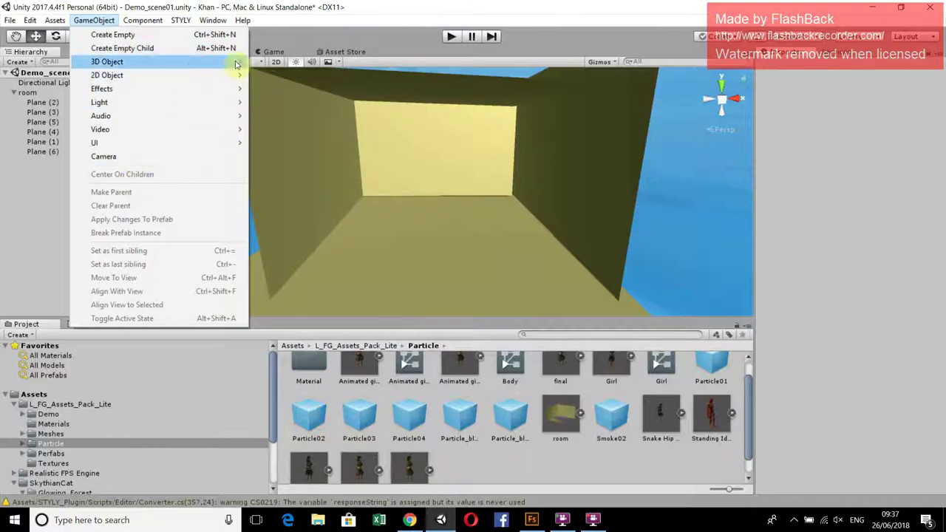
mouse_move(239, 62)
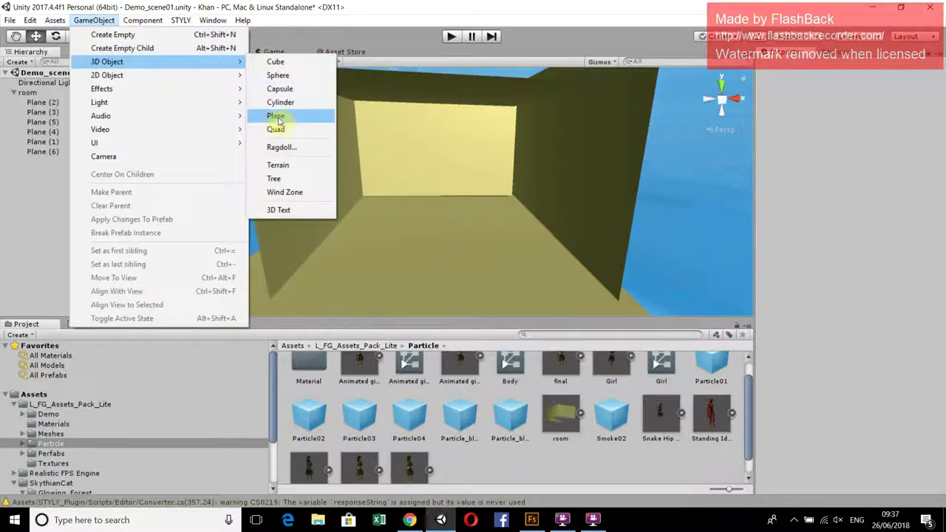
left_click(578, 198)
right_click_drag(578, 199, 530, 182)
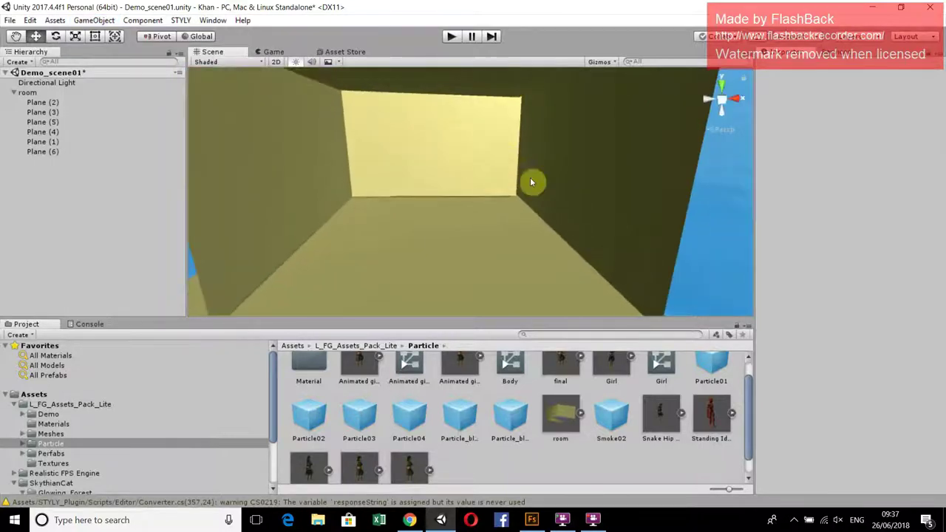
right_click_drag(602, 201, 312, 168)
right_click_drag(433, 189, 347, 181)
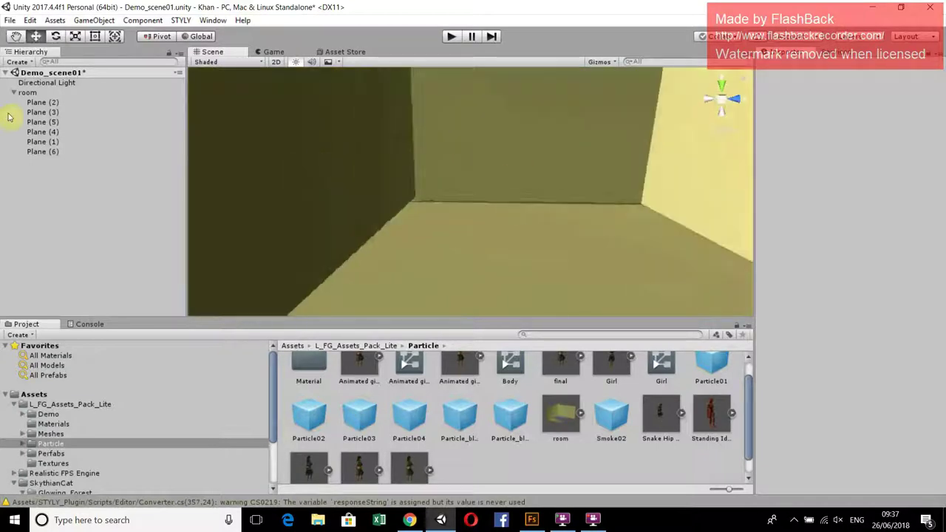
left_click(42, 92)
Upload the room 1 prefab to STYLY with STYLY > Upload prefab to STYLY
scroll(529, 409, "up", 1)
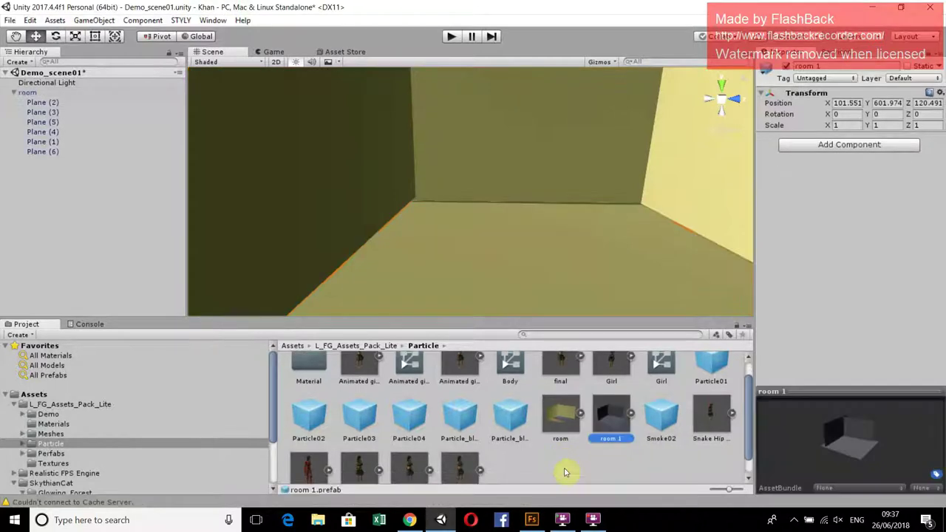
right_click(604, 418)
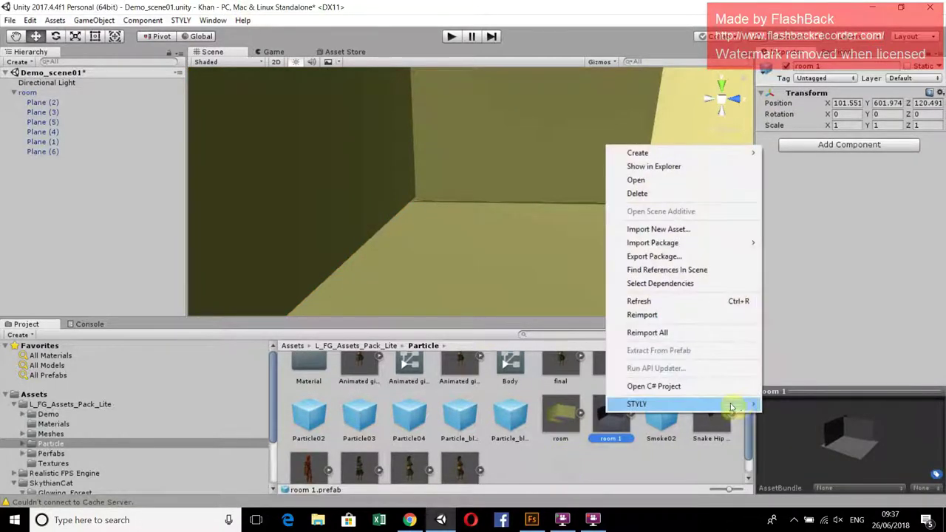
mouse_move(755, 403)
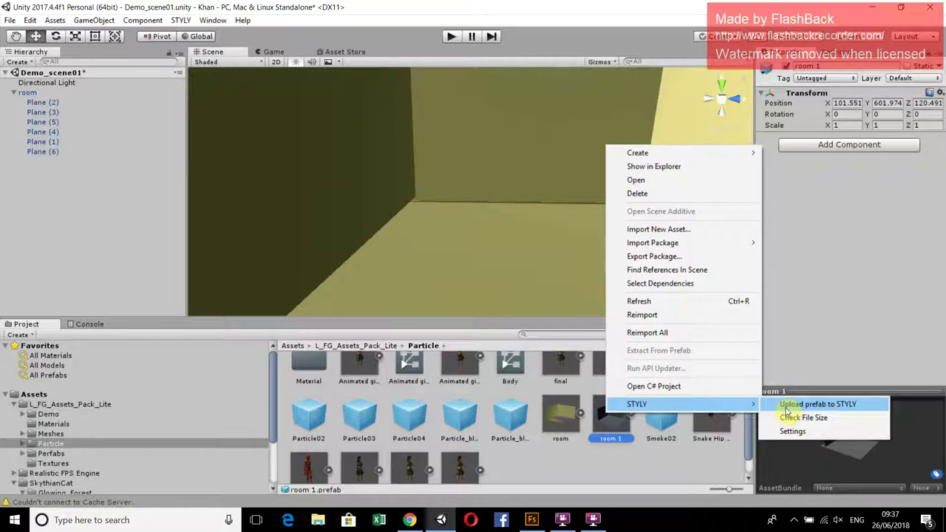
left_click(788, 405)
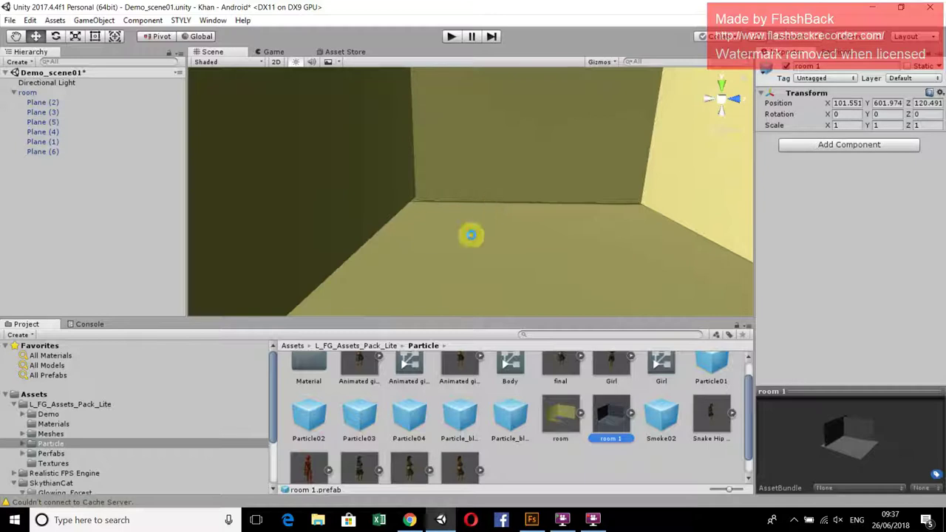
left_click(411, 520)
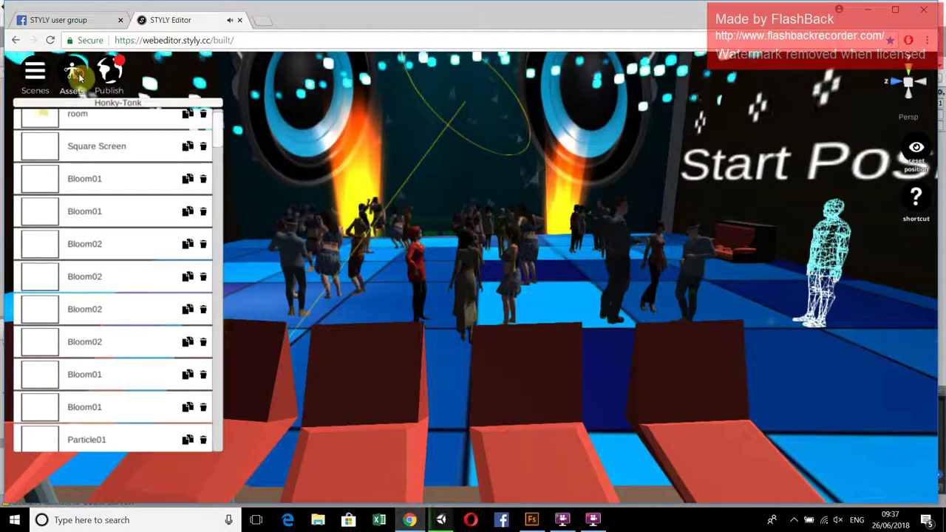
Insert the room model from Assets > 3D Model > My Models into the scene
left_click(74, 73)
left_click(245, 177)
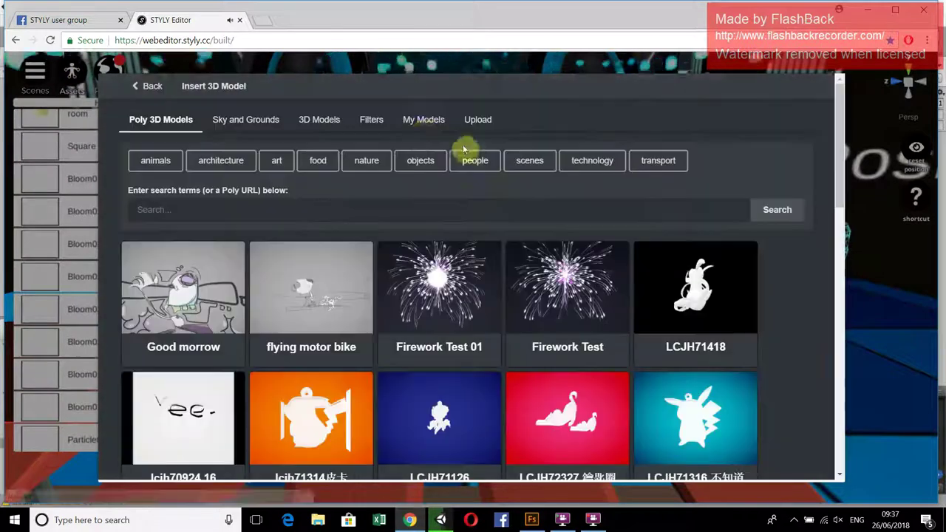
left_click(424, 122)
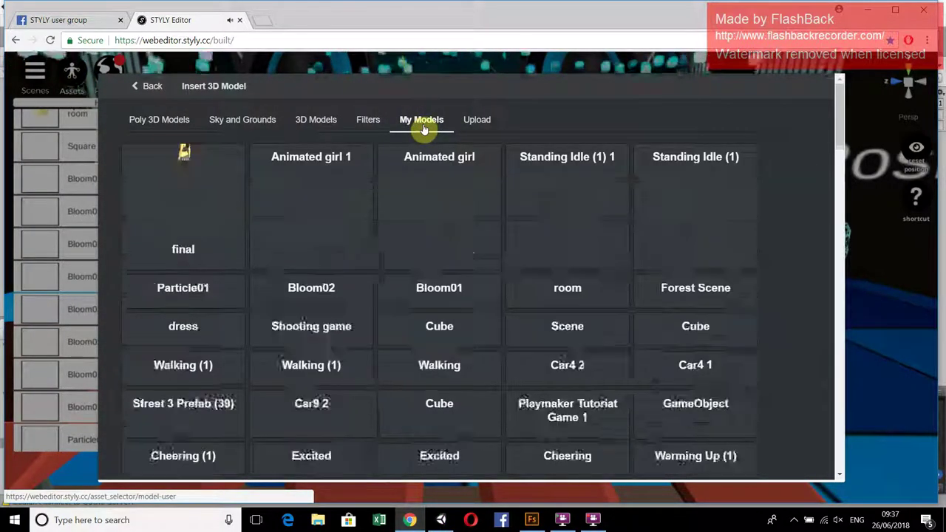
scroll(388, 235, "down", 10)
scroll(390, 237, "up", 5)
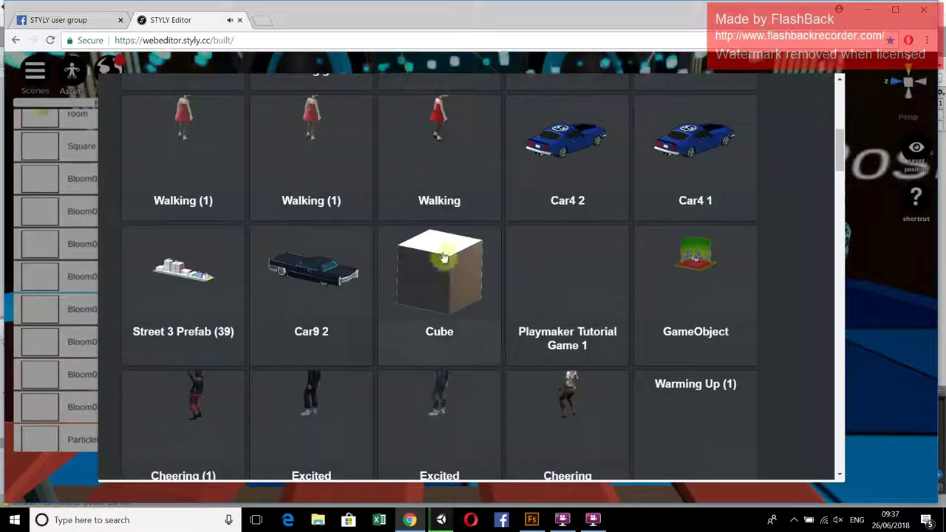
scroll(447, 295, "up", 5)
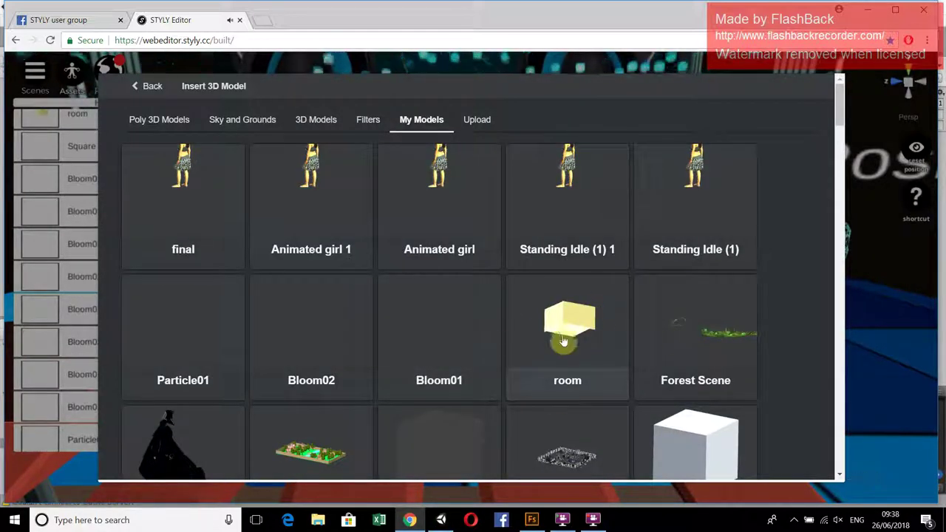
left_click(910, 310)
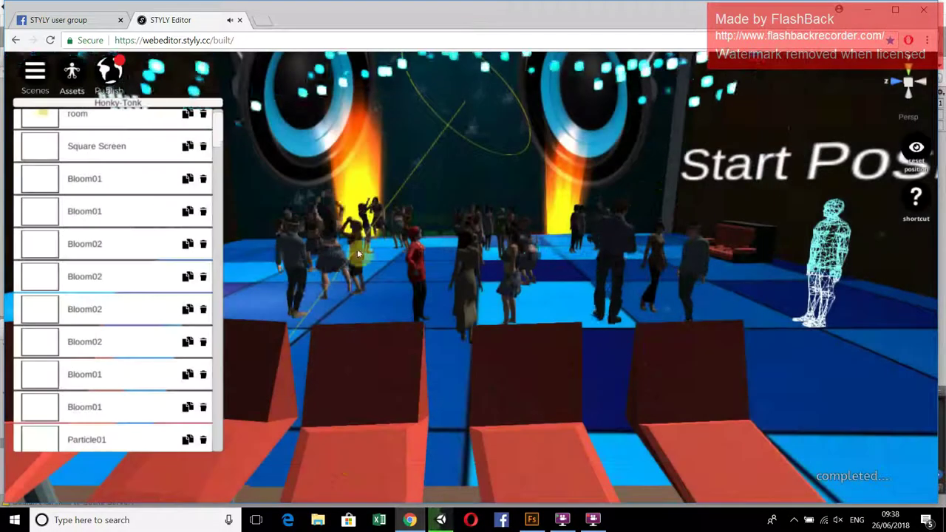
scroll(637, 247, "up", 5)
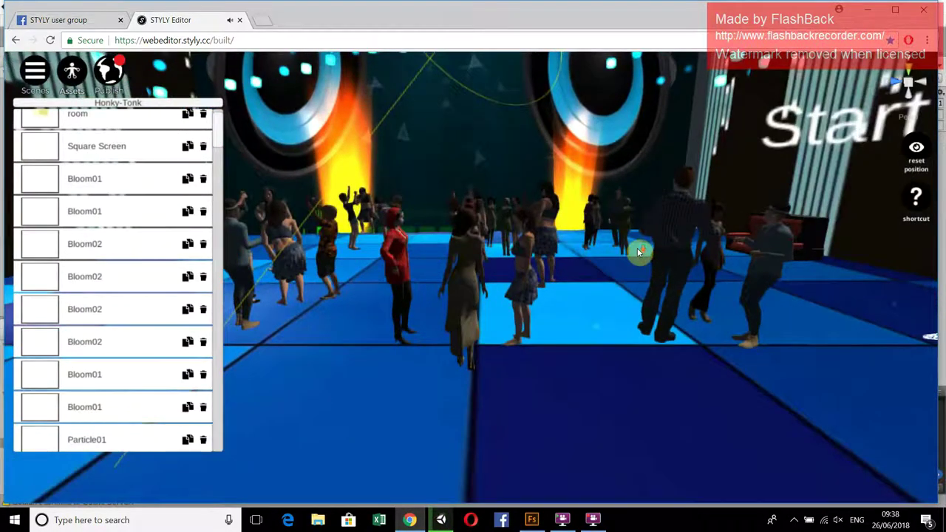
scroll(637, 252, "down", 4)
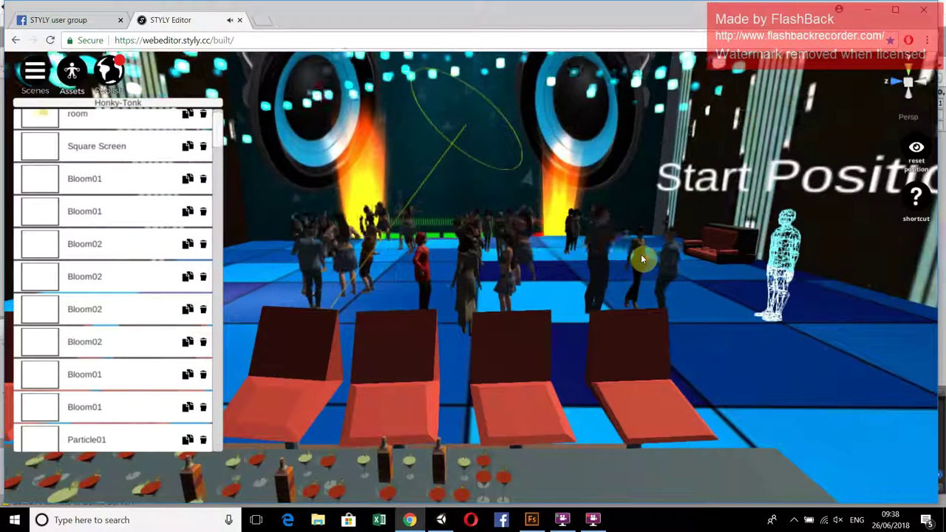
scroll(641, 257, "up", 5)
scroll(523, 175, "down", 5)
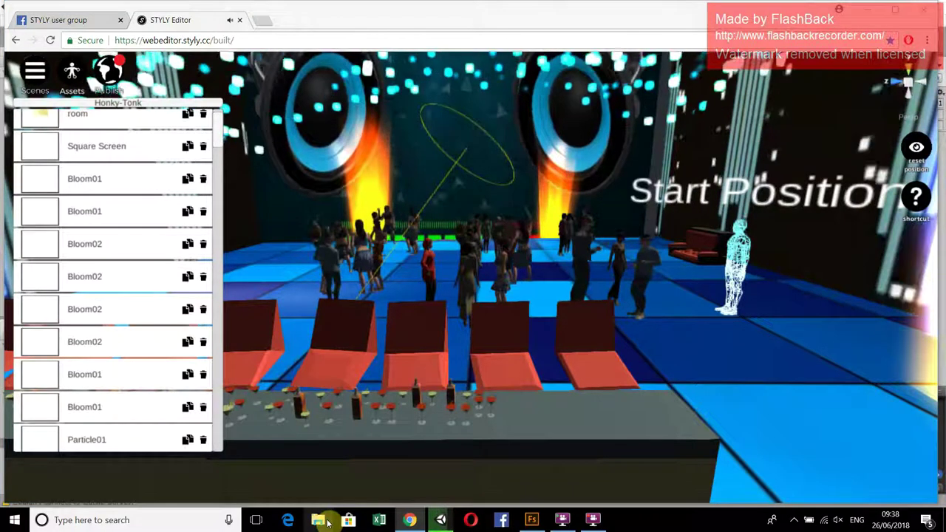
key("super+e")
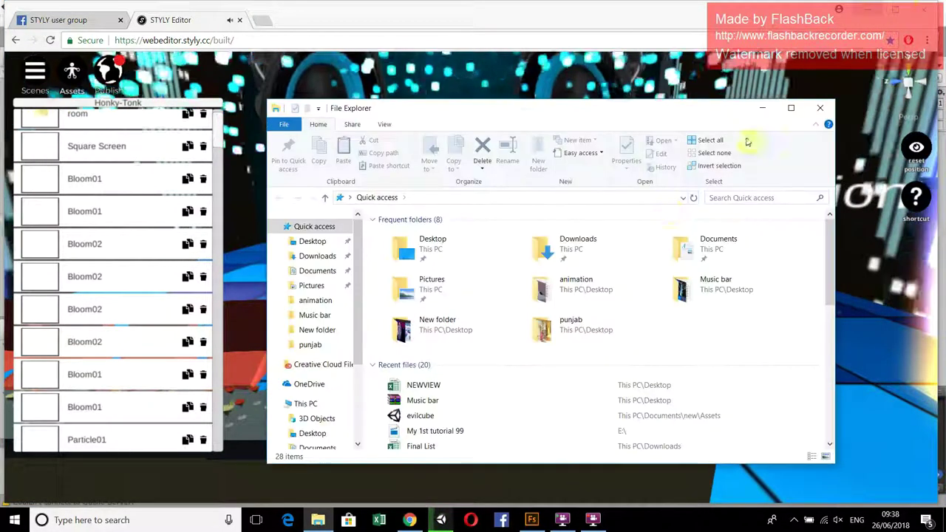
left_click(436, 244)
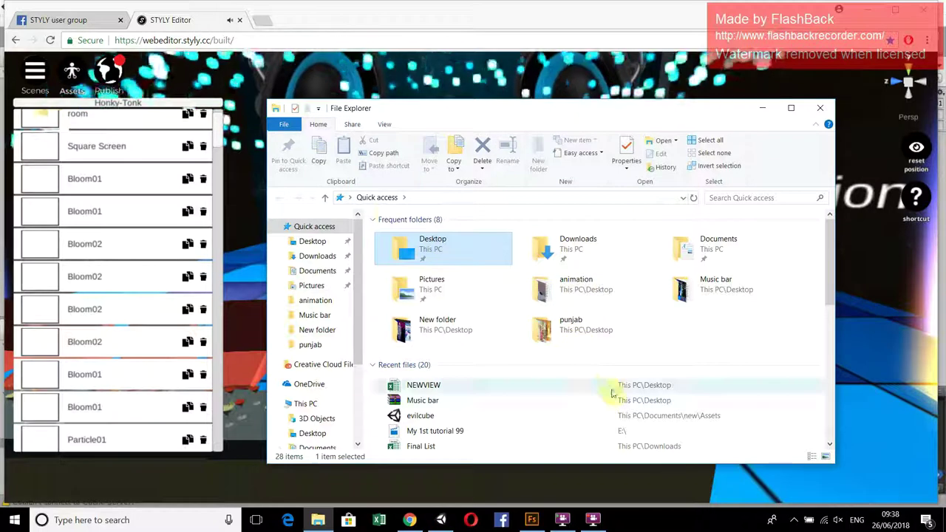
double_click(435, 251)
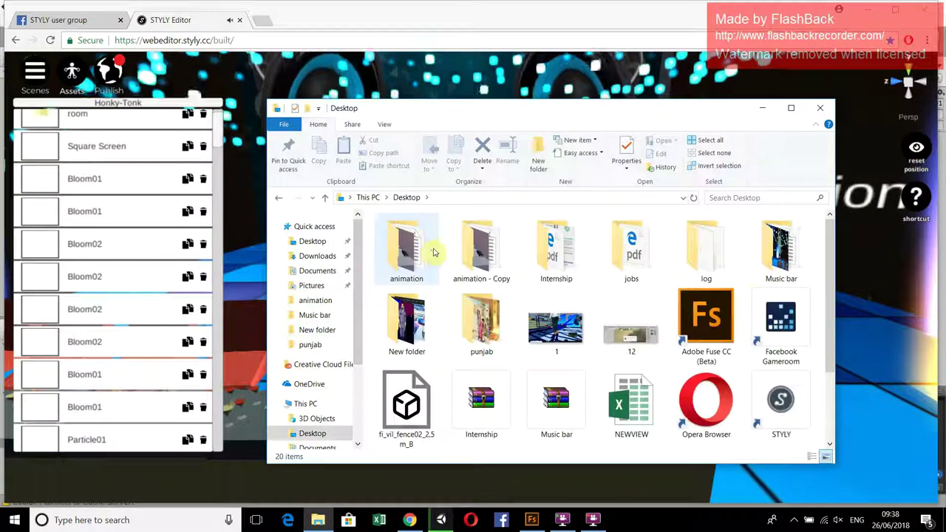
double_click(783, 255)
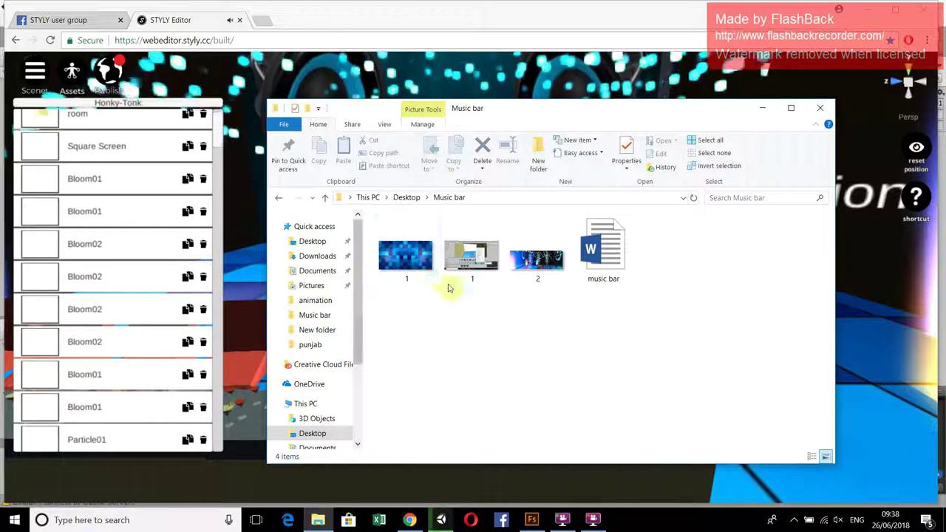
left_click(761, 109)
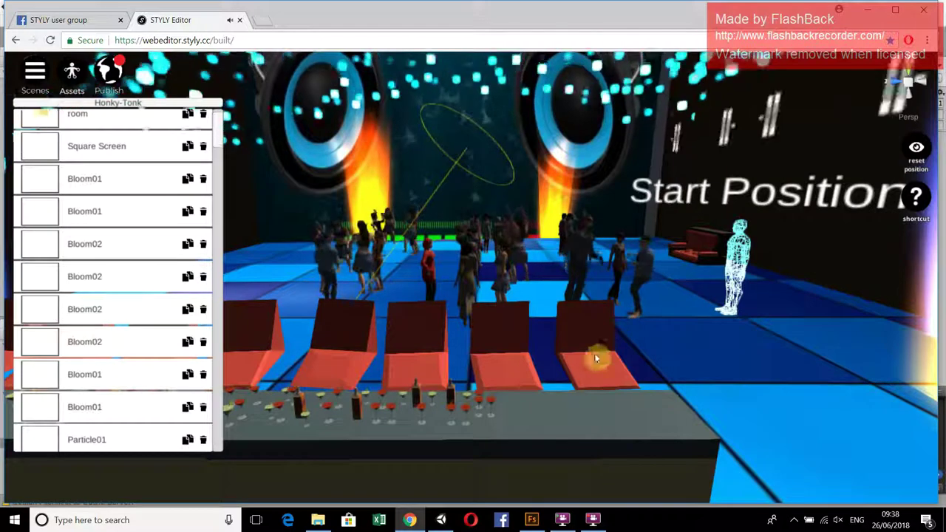
Reset the camera to the Start Position and turn it to look over the dancers
key("r")
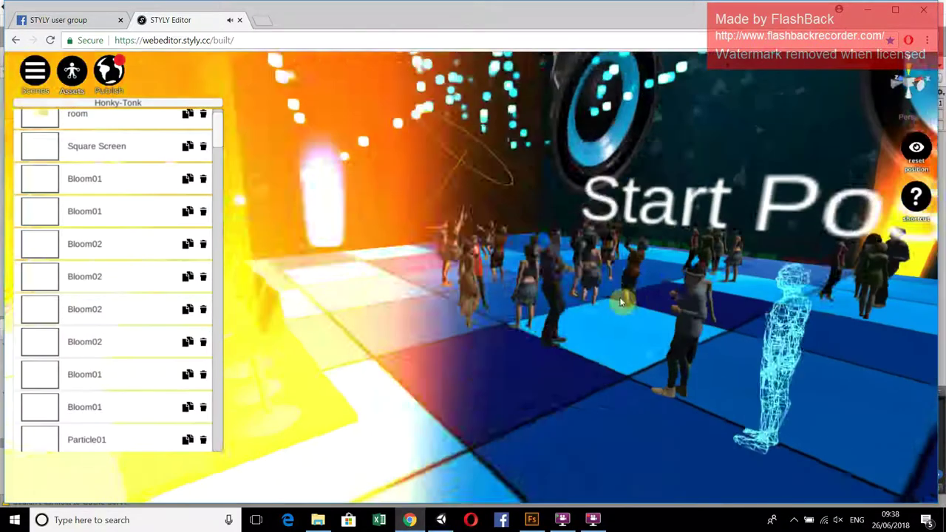
scroll(586, 332, "down", 3)
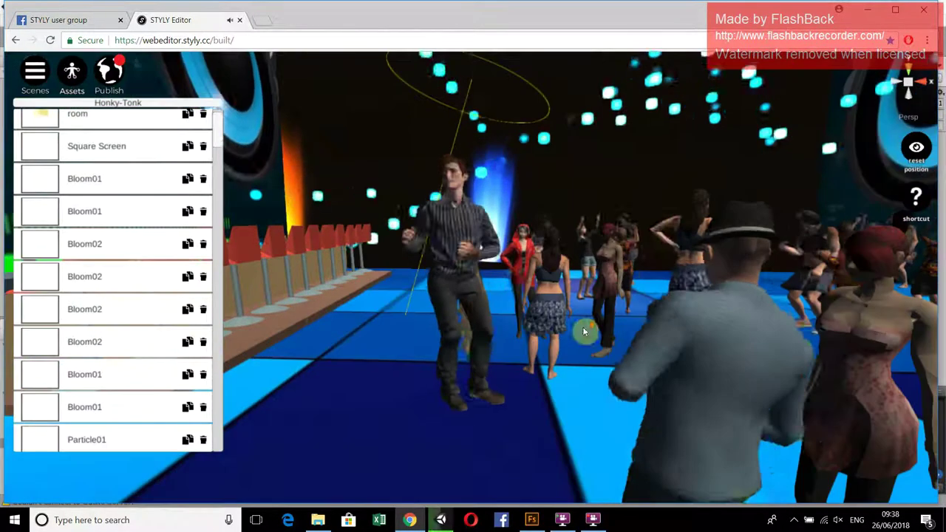
right_click_drag(510, 276, 672, 224)
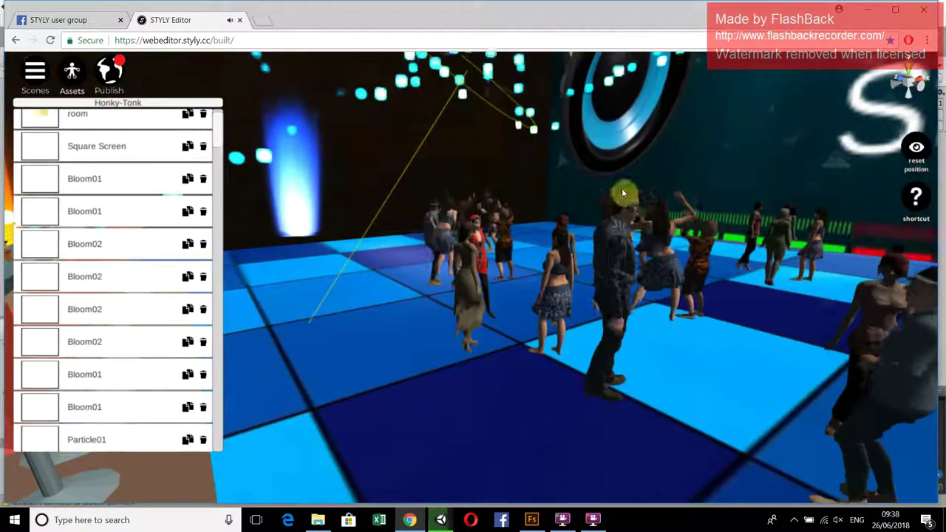
left_click(542, 520)
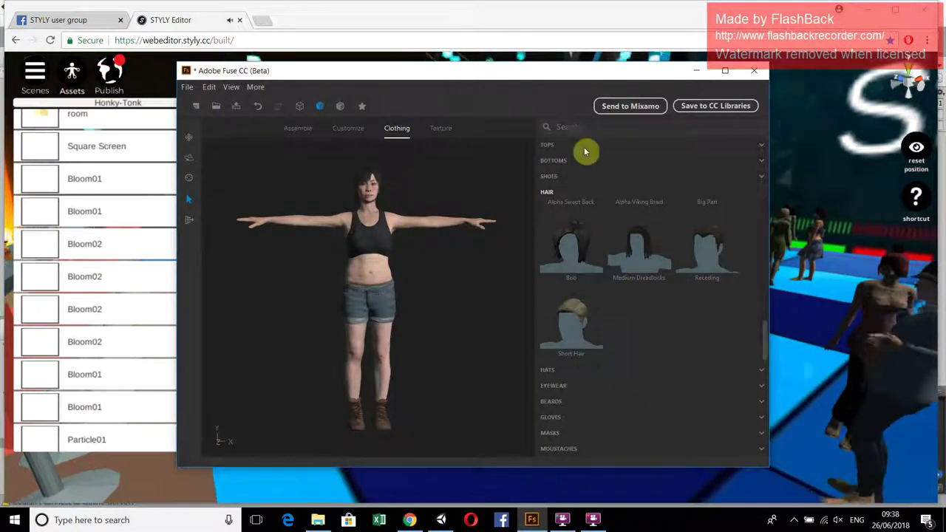
Send the Fuse character to Mixamo under the name 'girl'
left_click(623, 108)
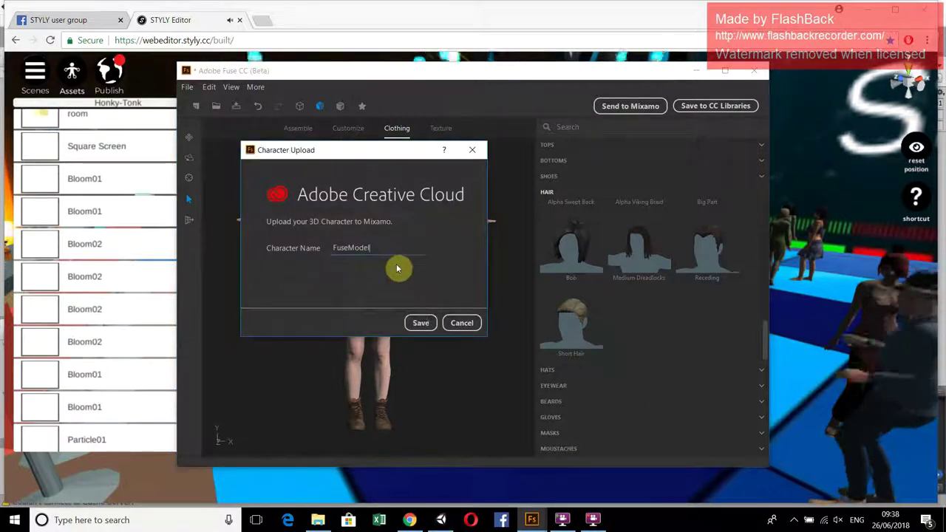
key("BackSpace")
key("BackSpace")
key("BackSpace")
key("BackSpace")
key("BackSpace")
key("BackSpace")
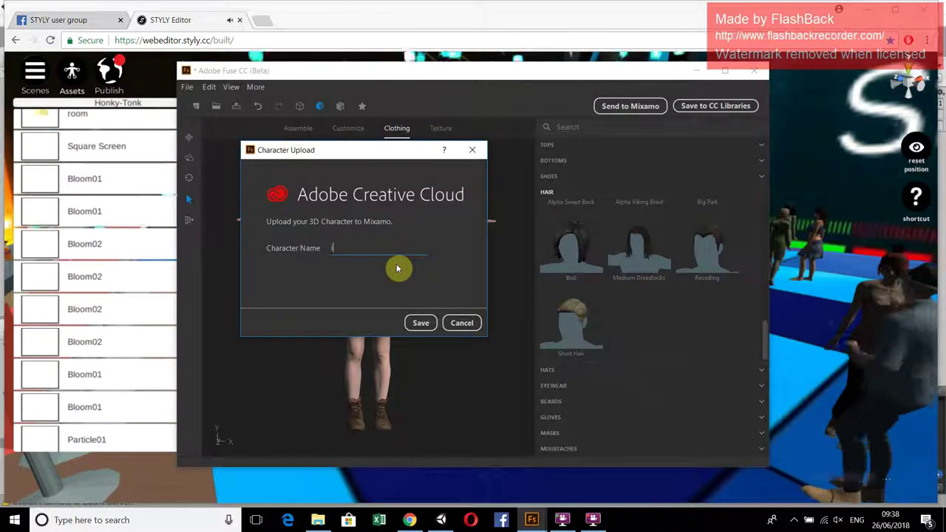
type("girl")
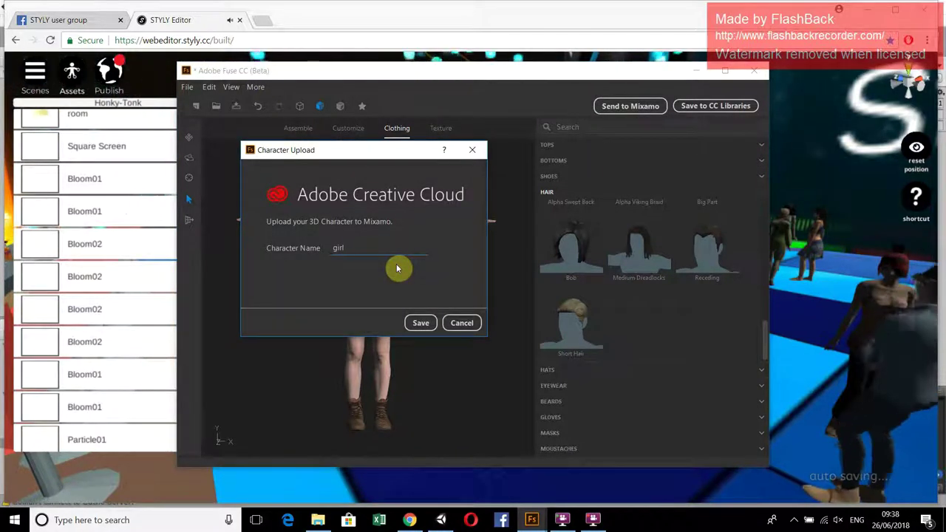
left_click(420, 327)
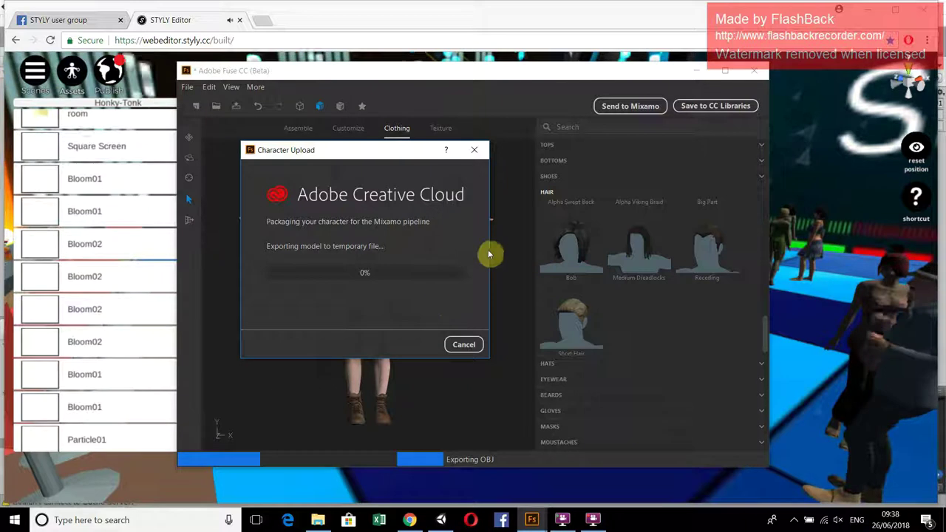
Dismiss Unity's upload succeeded message and check the Fuse upload progress
left_click(442, 519)
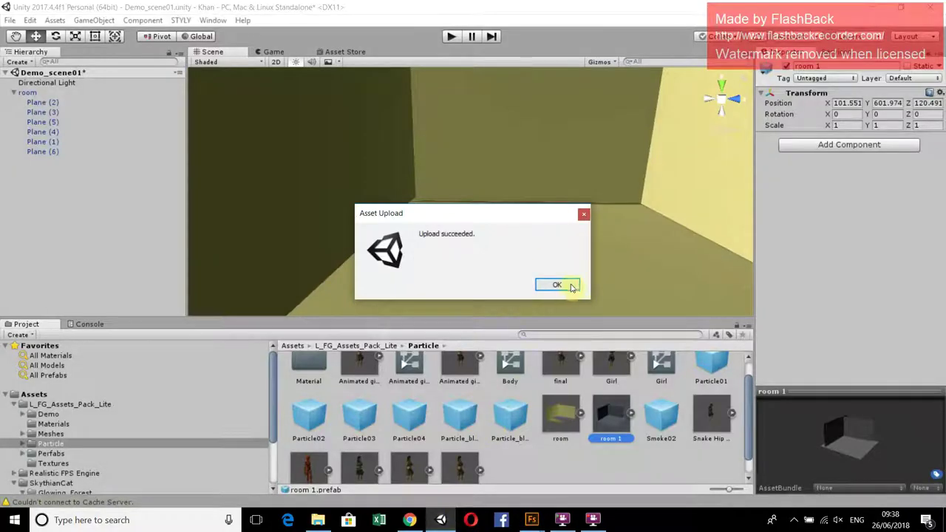
key("Return")
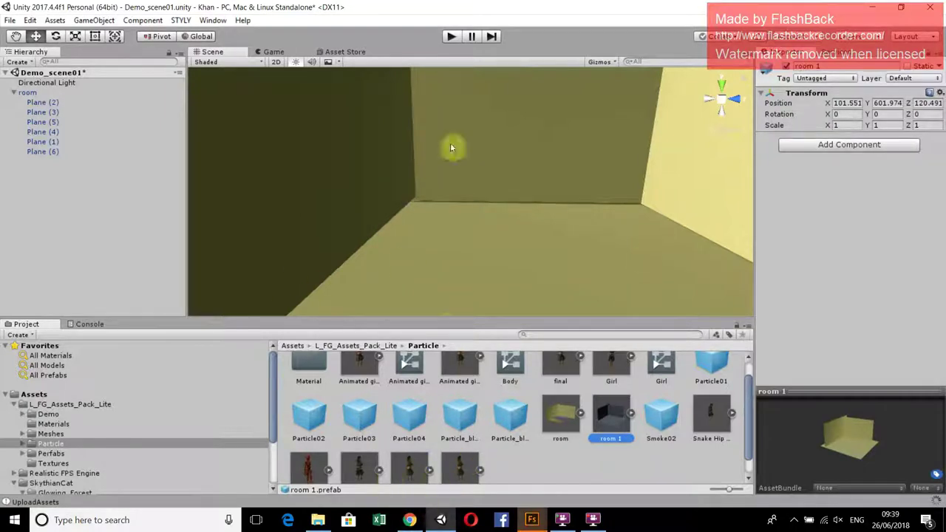
mouse_move(543, 513)
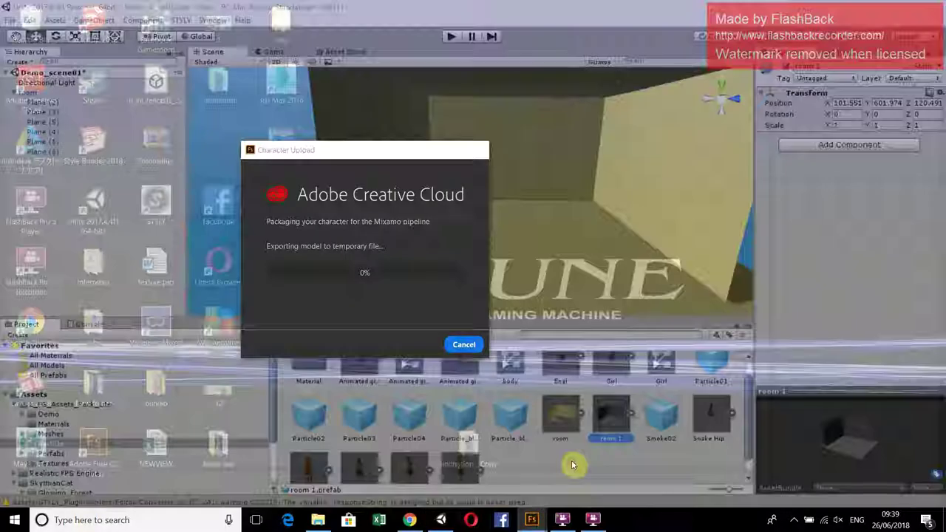
left_click(571, 464)
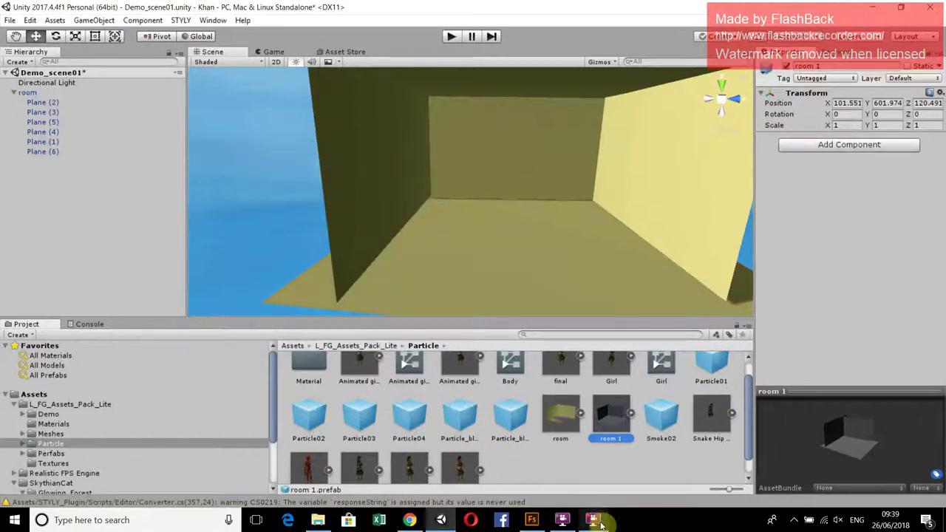
mouse_move(601, 525)
mouse_move(628, 466)
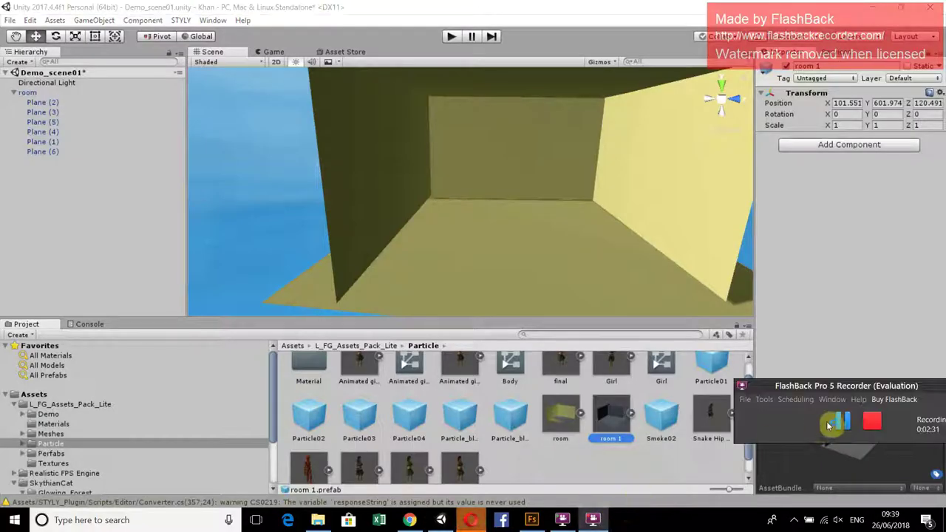
Finish auto-rigging the uploaded girl character and confirm using it
left_click(842, 421)
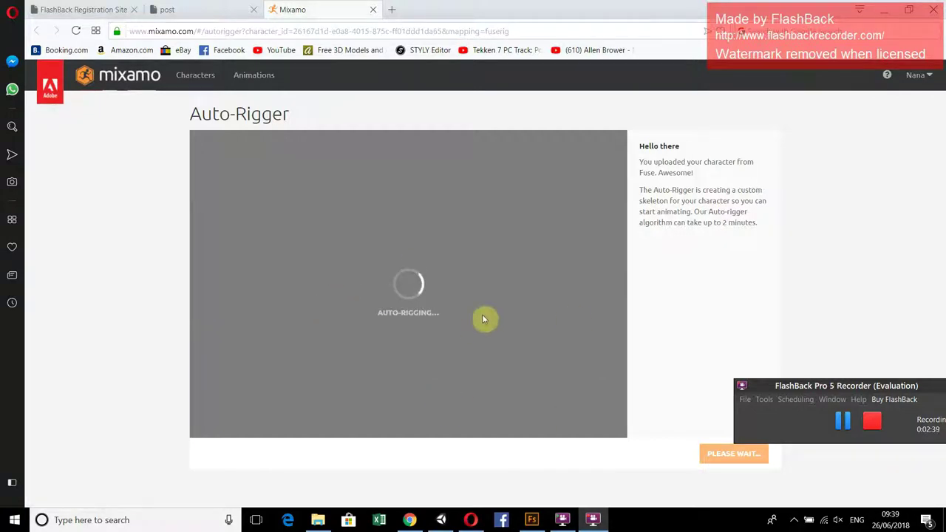
left_click(845, 422)
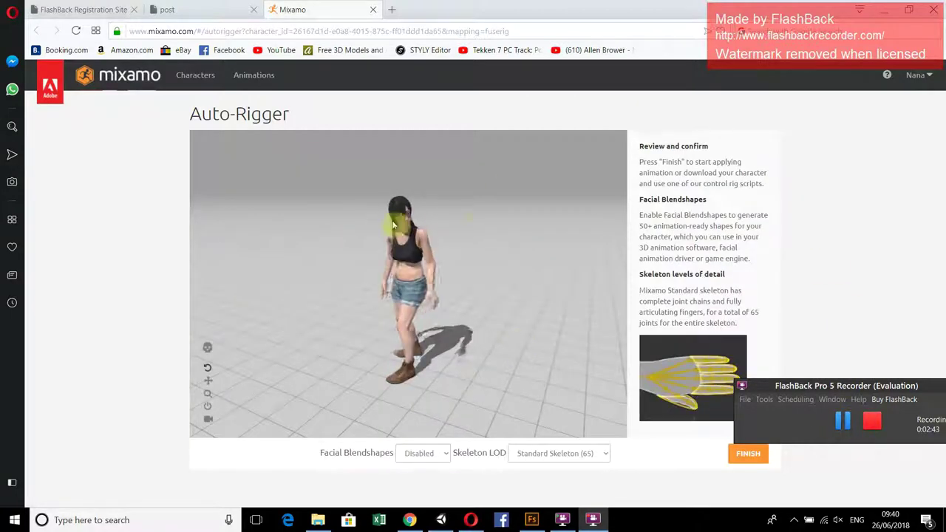
left_click(755, 453)
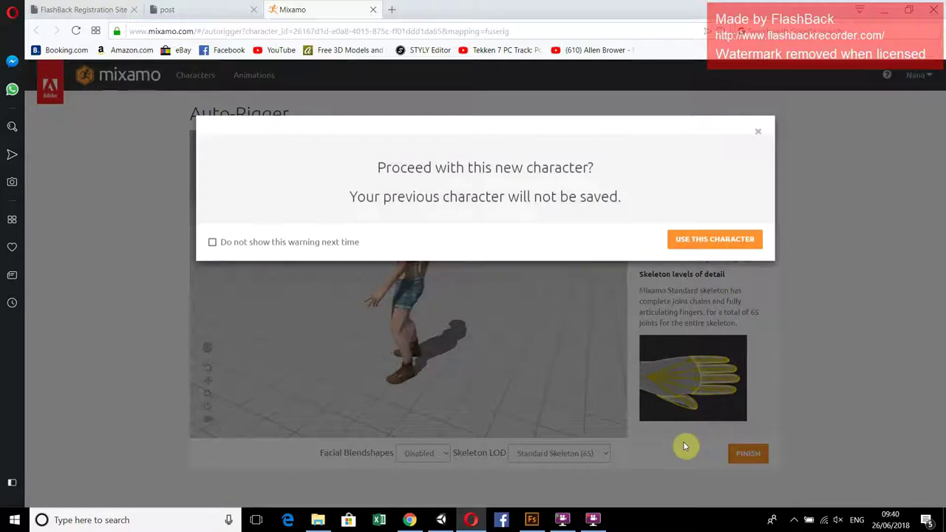
left_click(714, 249)
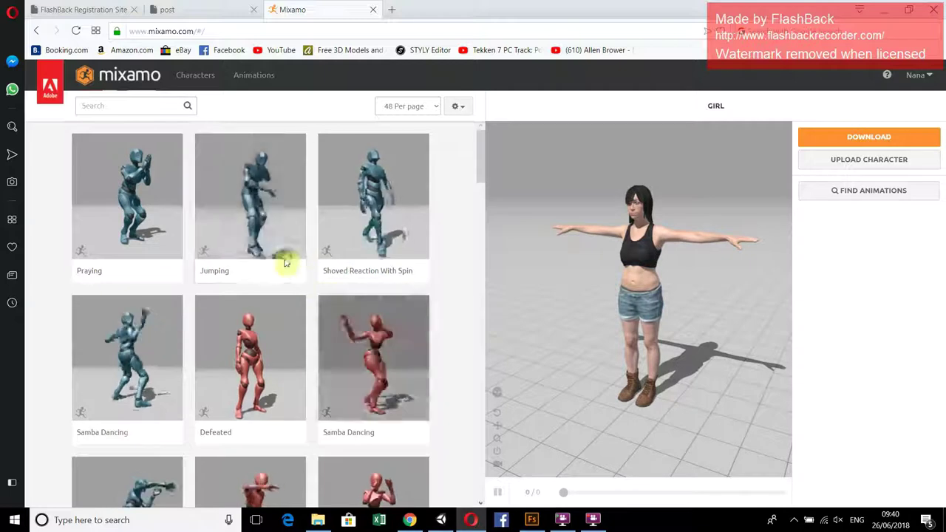
Apply the Samba Dancing animation to the girl and start its download
left_click(269, 226)
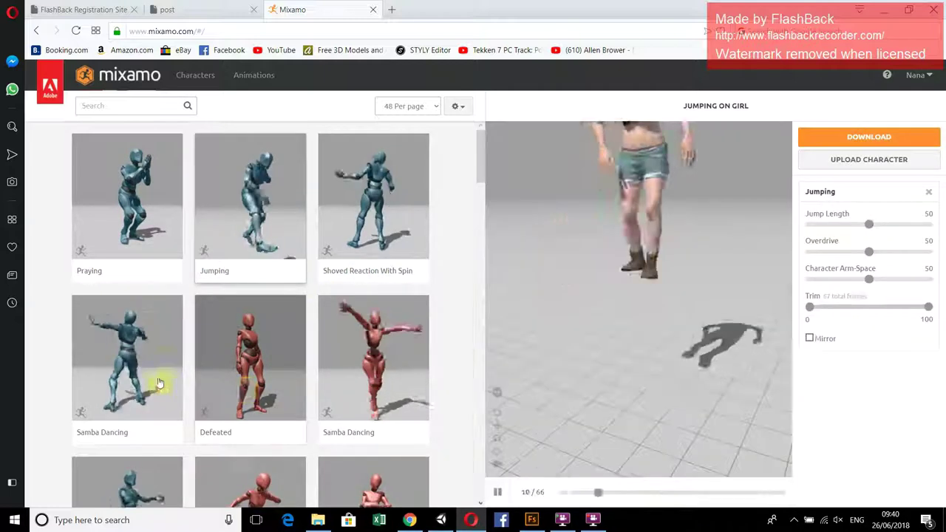
left_click(158, 382)
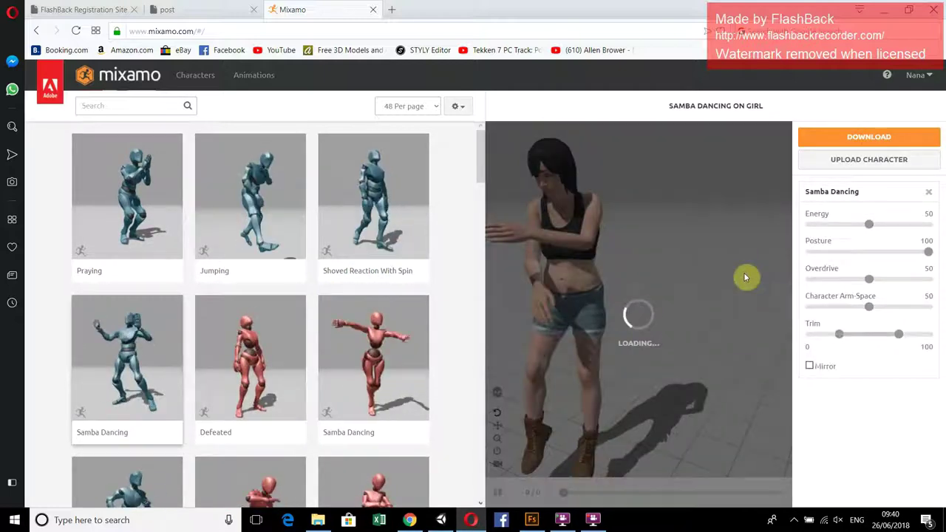
left_click(857, 139)
left_click(657, 273)
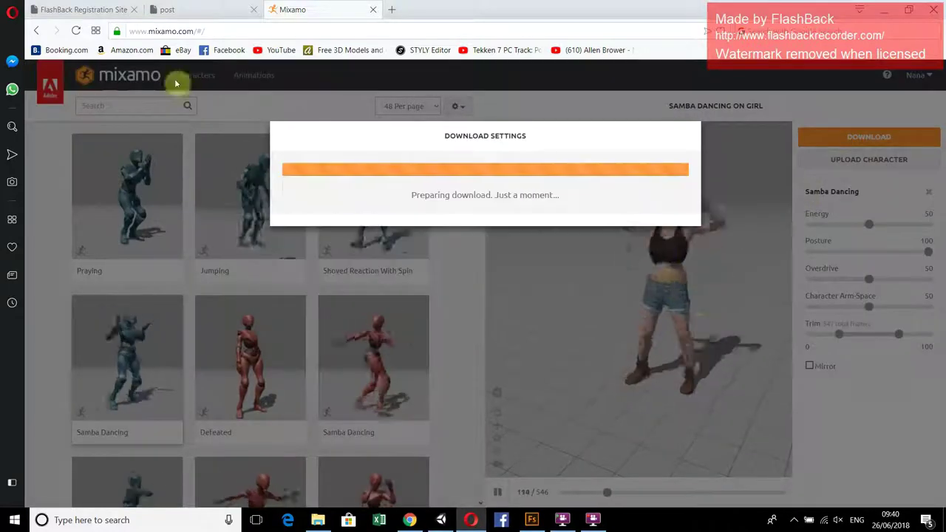
Zoom out of the room in Unity's Scene view, then minimize Unity
left_click(446, 520)
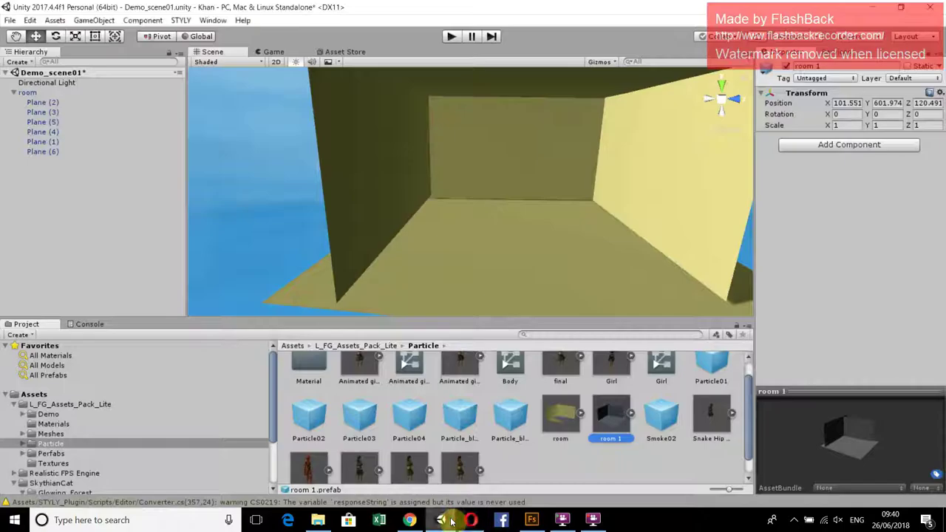
scroll(401, 260, "down", 3)
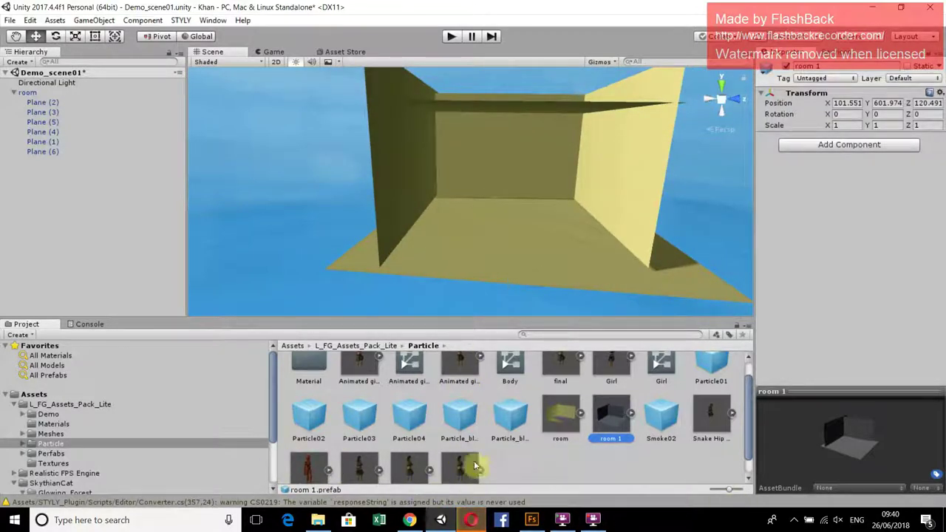
left_click(439, 518)
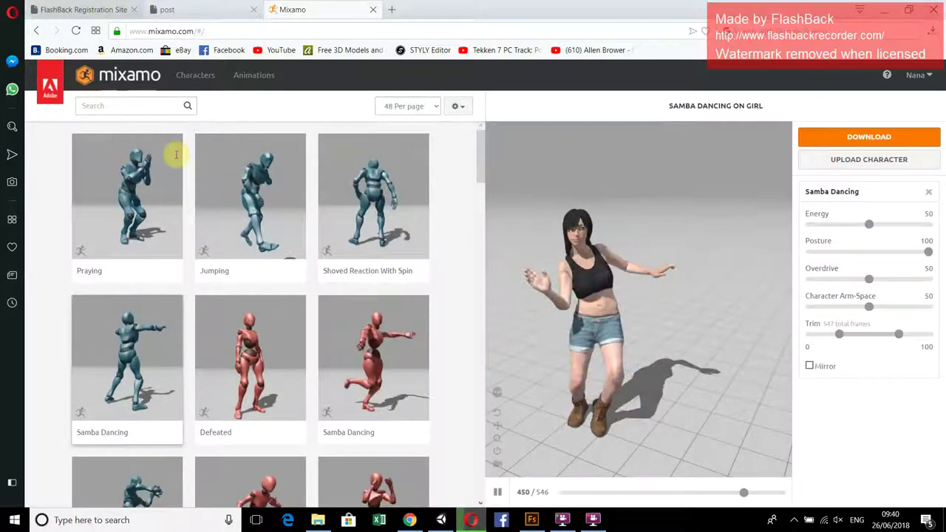
Open STYLY's 3D model inserter and view the My Models list with room 1 and Animated girl
left_click(408, 520)
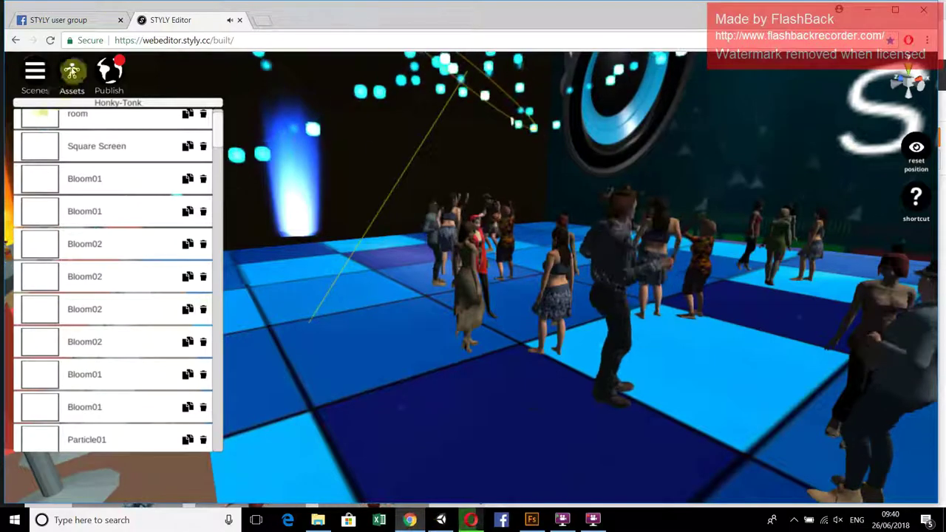
left_click(72, 71)
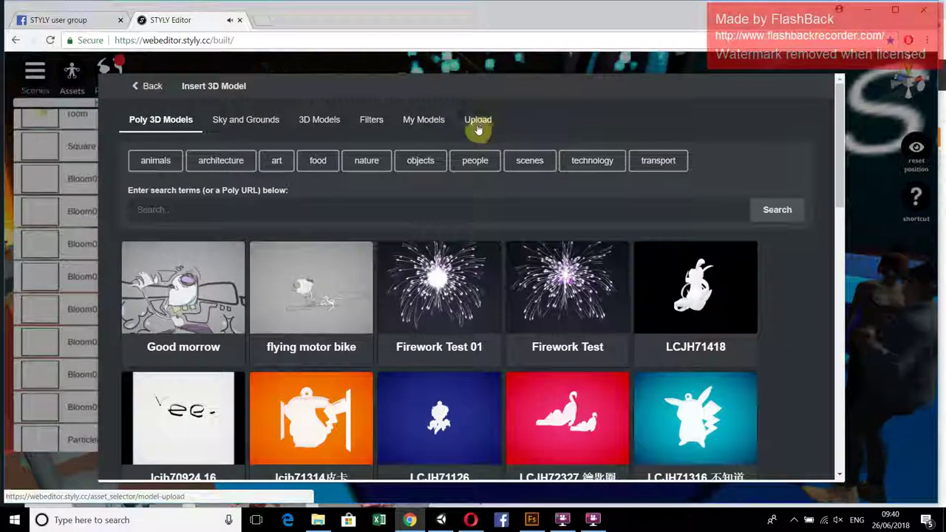
left_click(477, 122)
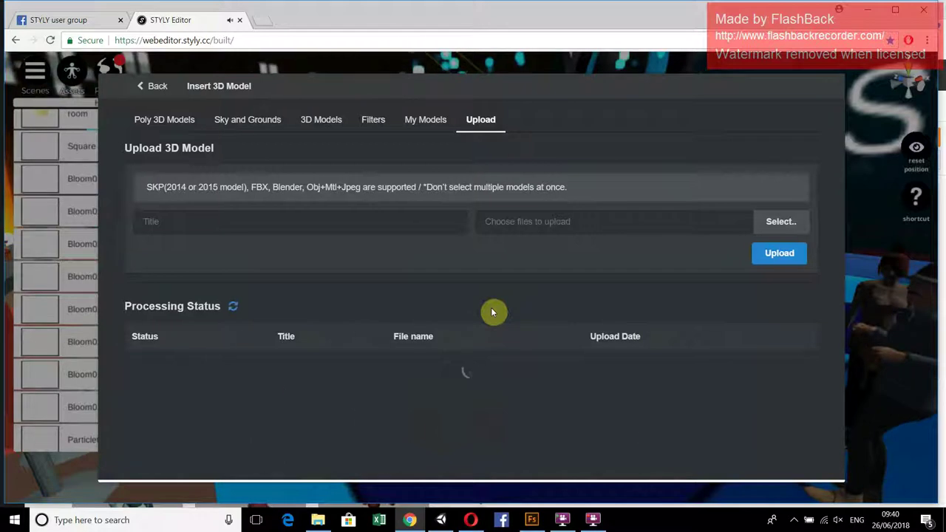
left_click(422, 108)
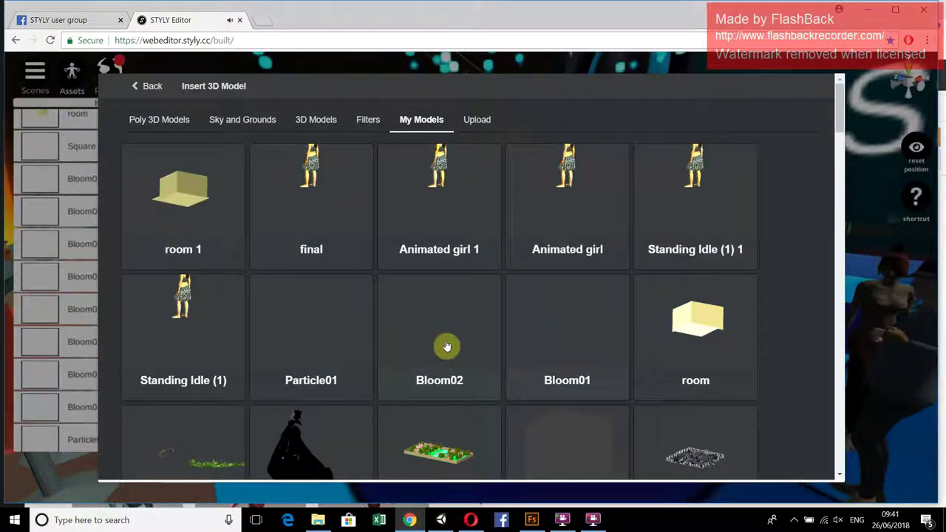
Close the model window and fly around the Honky-Tonk scene to face the bar seats
left_click(857, 195)
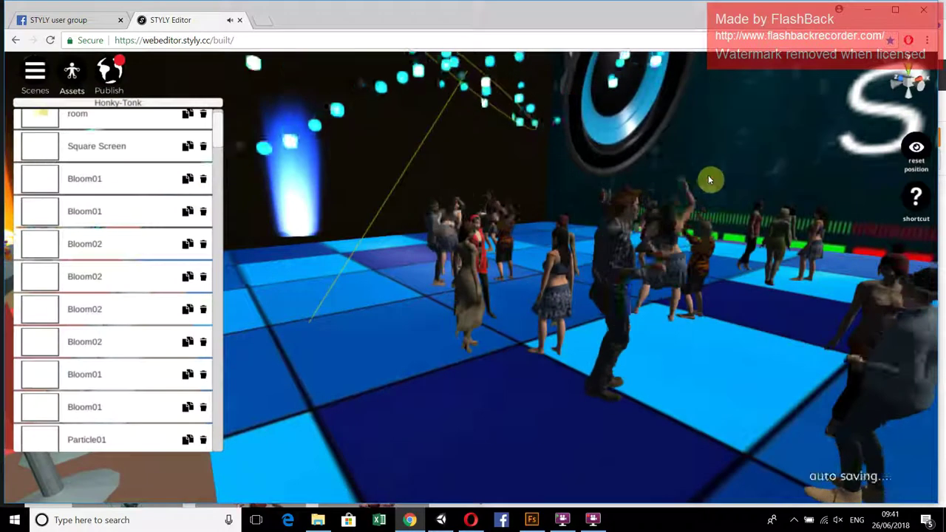
left_click_drag(642, 172, 369, 221)
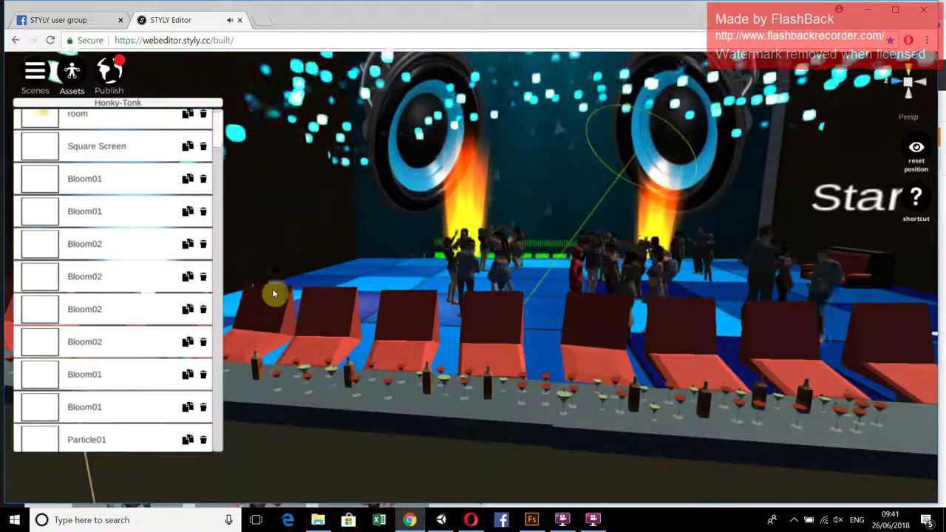
scroll(218, 148, "down", 15)
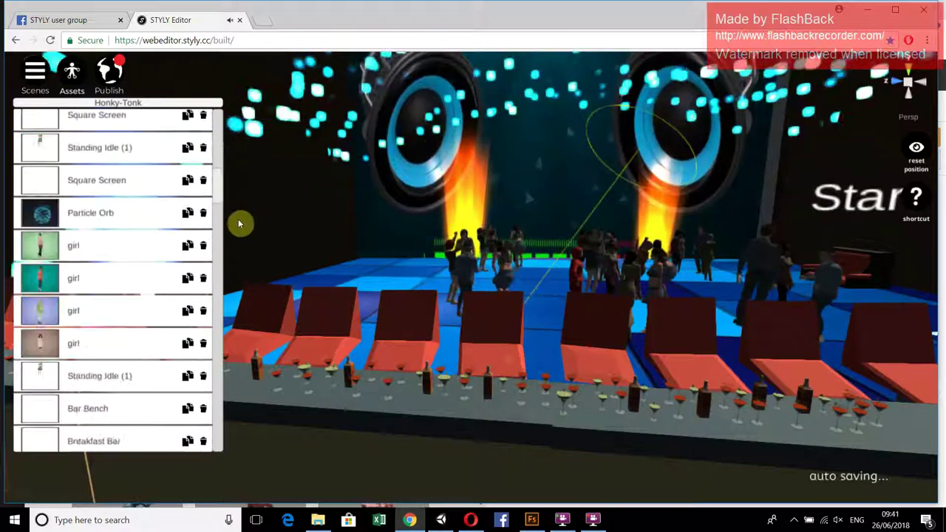
left_click_drag(247, 259, 308, 441)
scroll(538, 293, "up", 5)
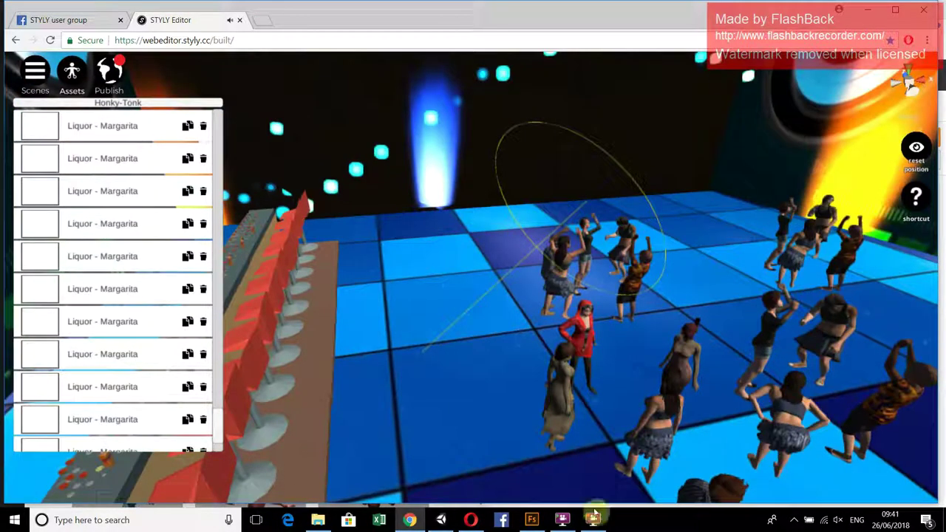
left_click(593, 517)
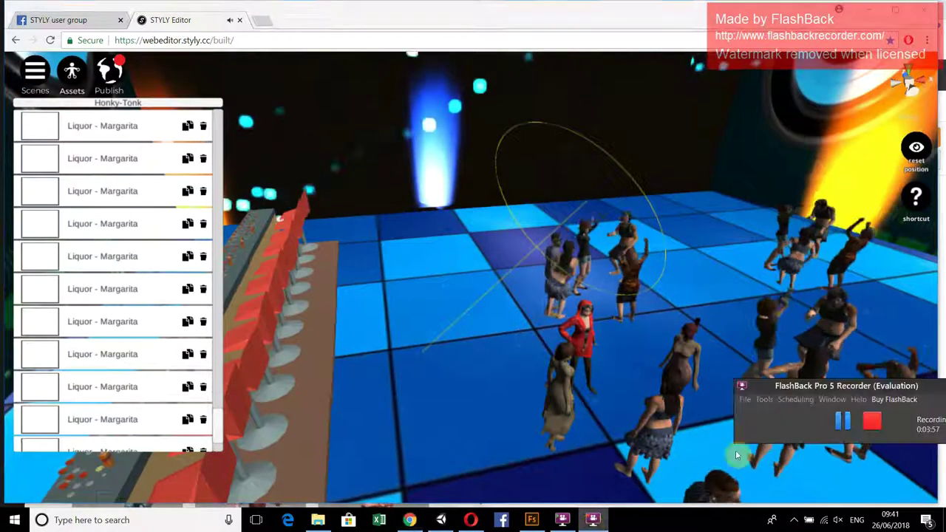